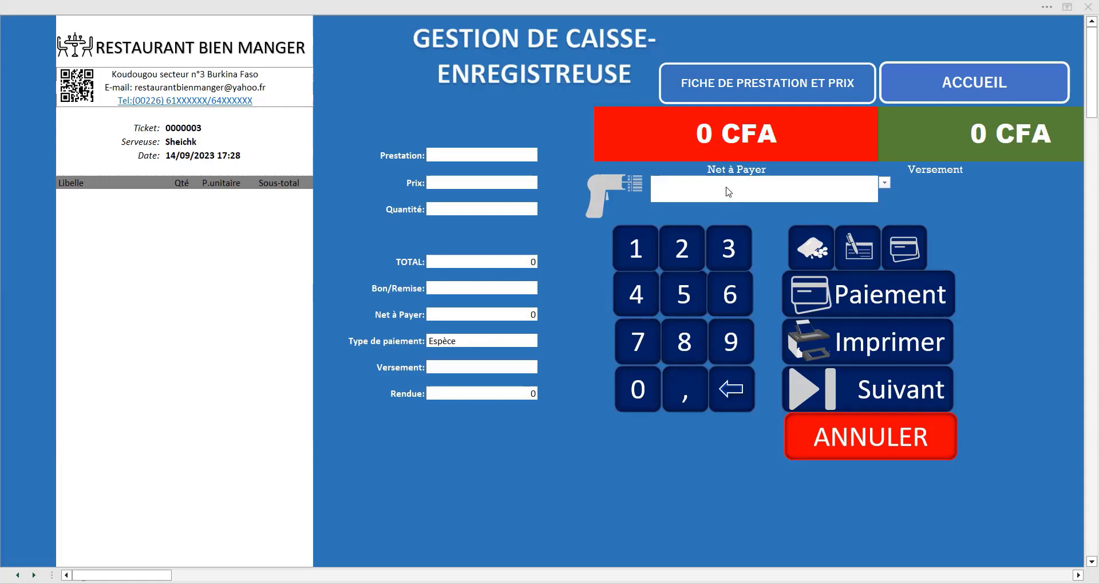
Add Soupe de poisson to the ticket and set its quantity to 2.
left_click(884, 184)
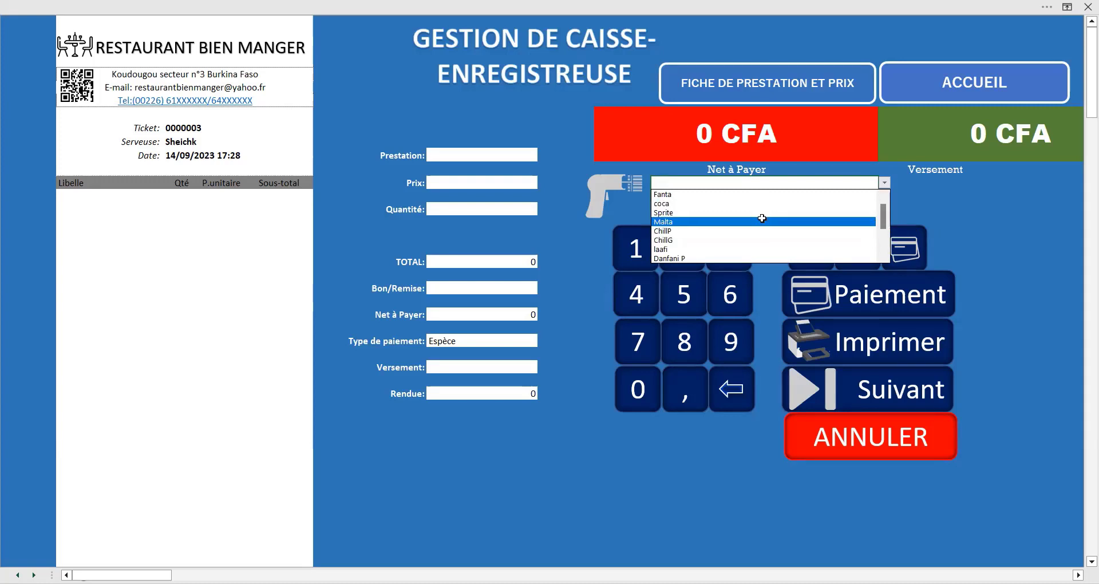
left_click_drag(884, 219, 881, 243)
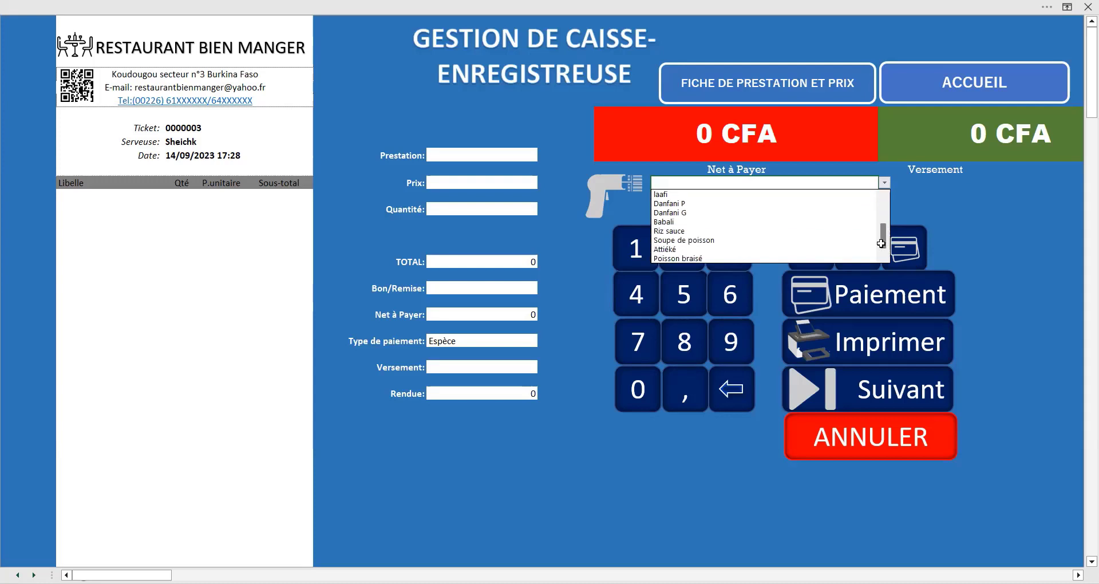
left_click(746, 240)
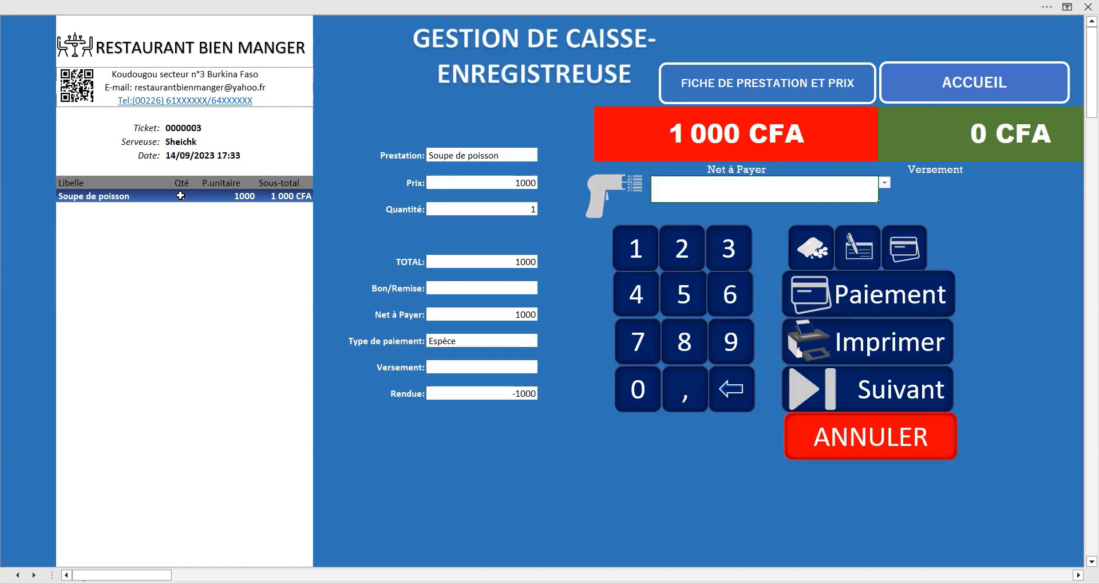
left_click(181, 196)
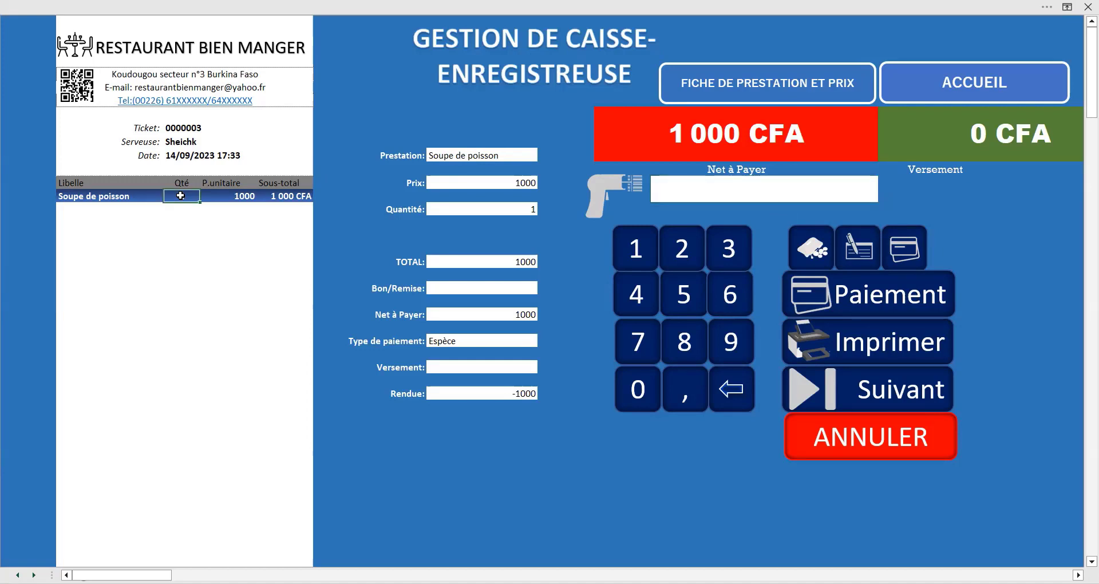
double_click(180, 196)
type("2")
left_click(587, 455)
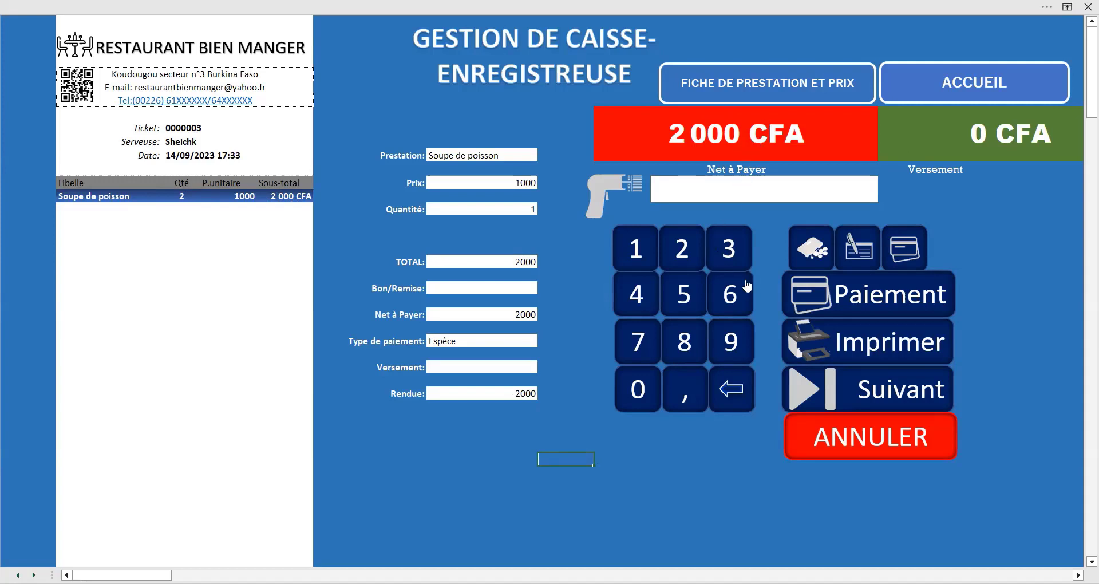
Add one Fanta and one Laafi to the same ticket.
left_click(827, 192)
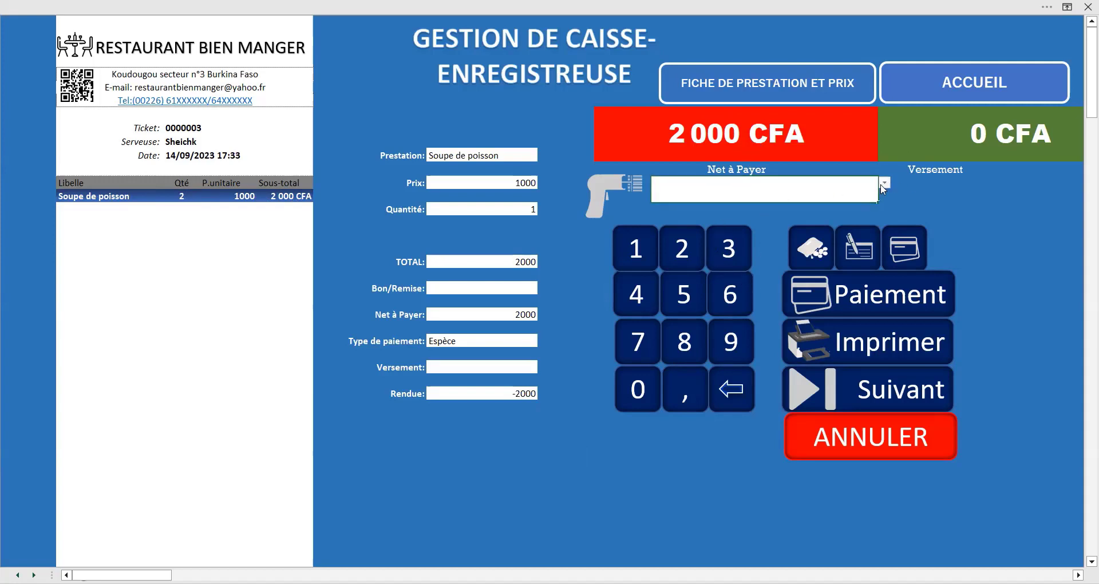
left_click(885, 183)
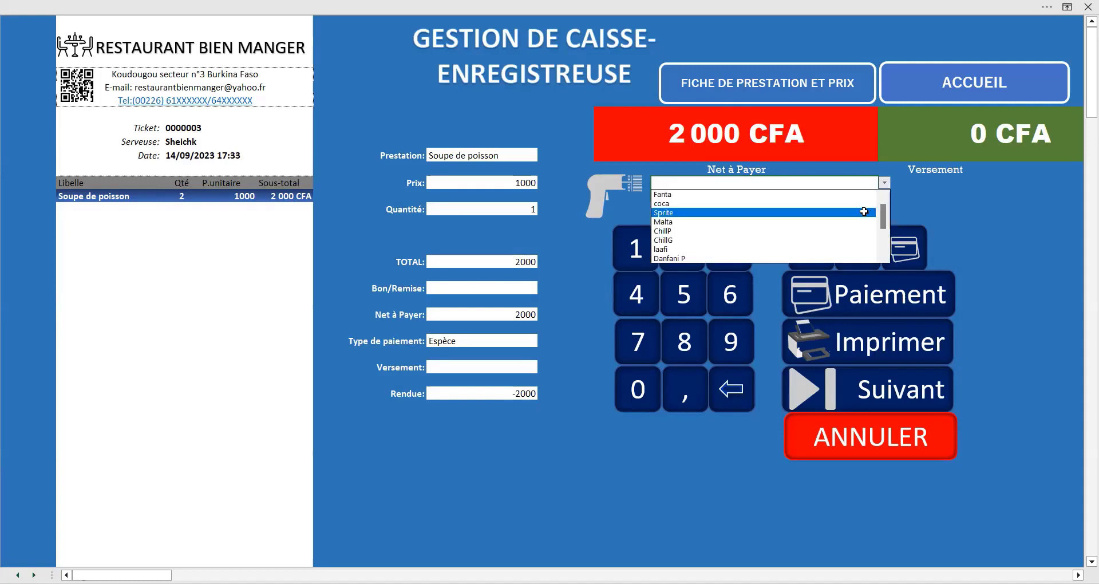
left_click(859, 195)
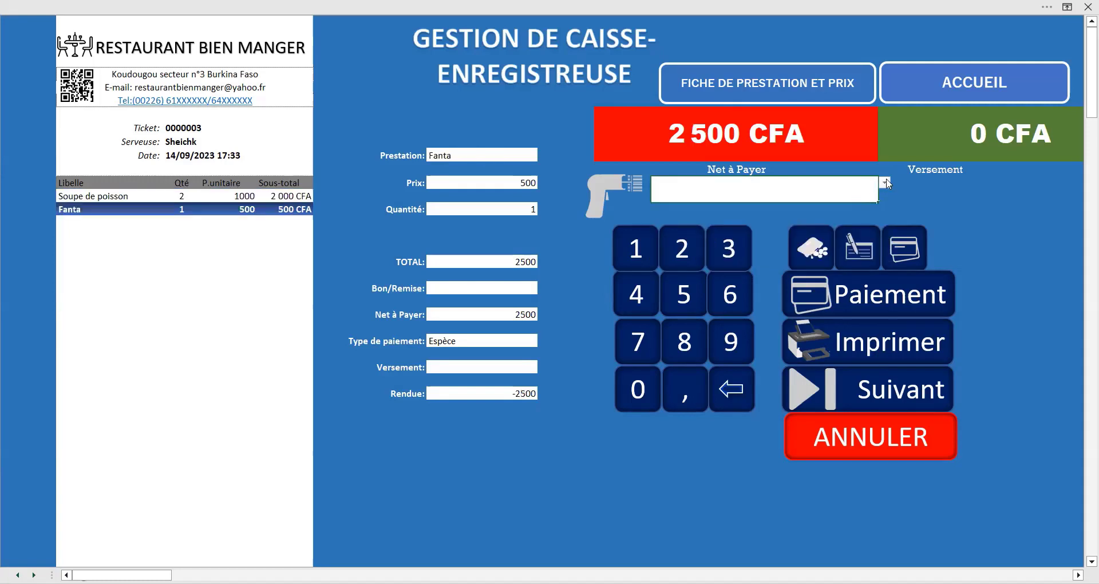
left_click(885, 183)
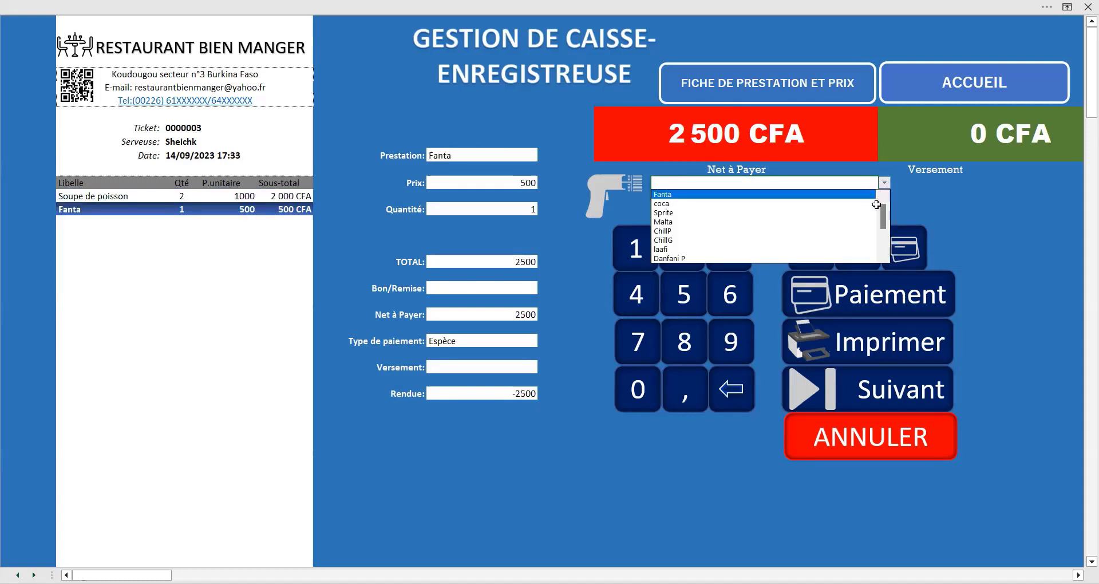
left_click(859, 247)
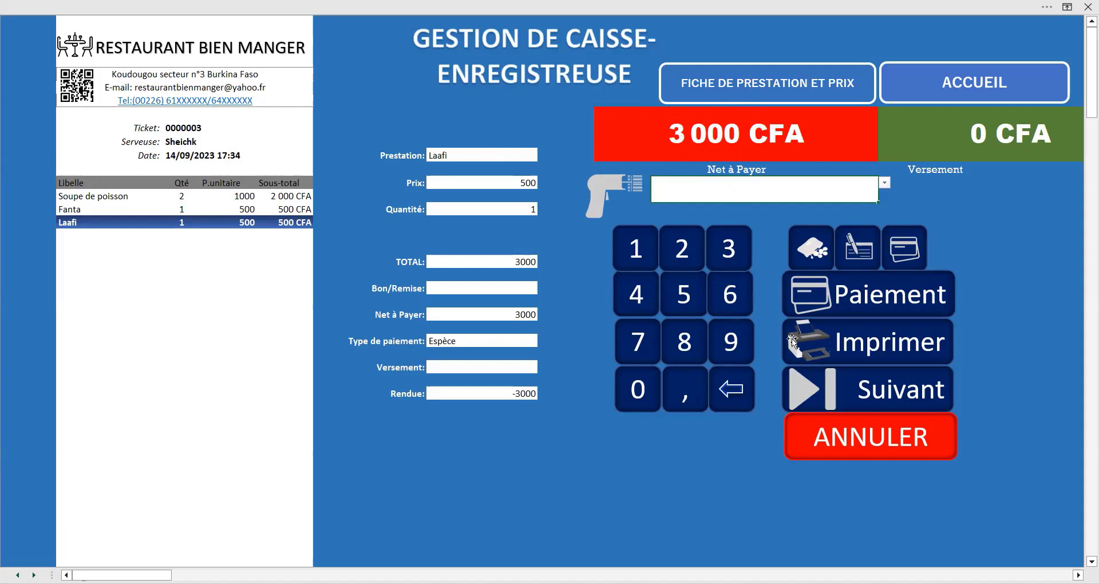
Record a customer payment of 5000 CFA for the ticket.
left_click(903, 299)
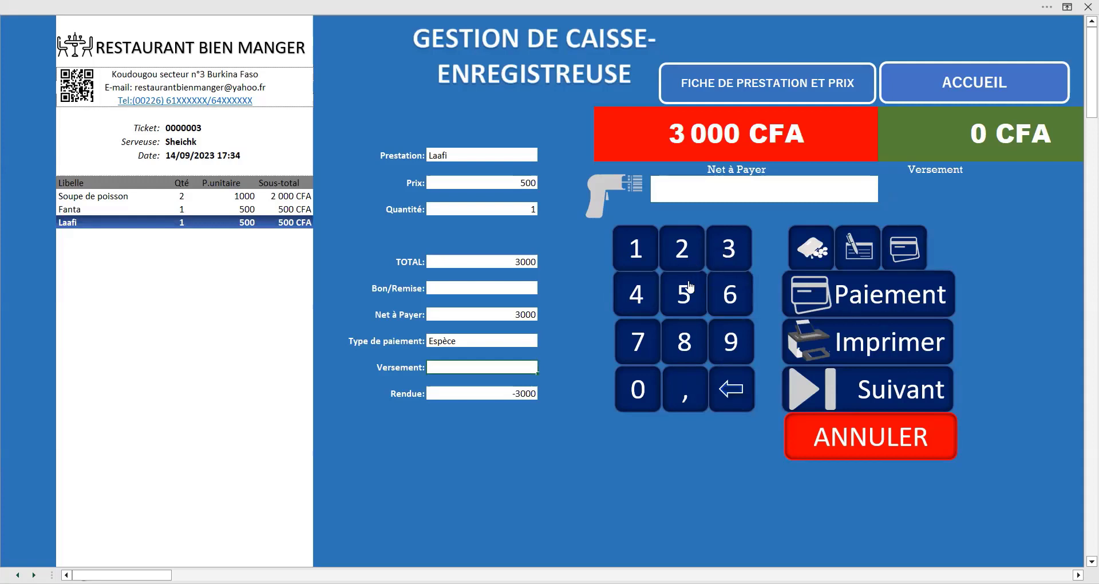
left_click(692, 302)
left_click(632, 401)
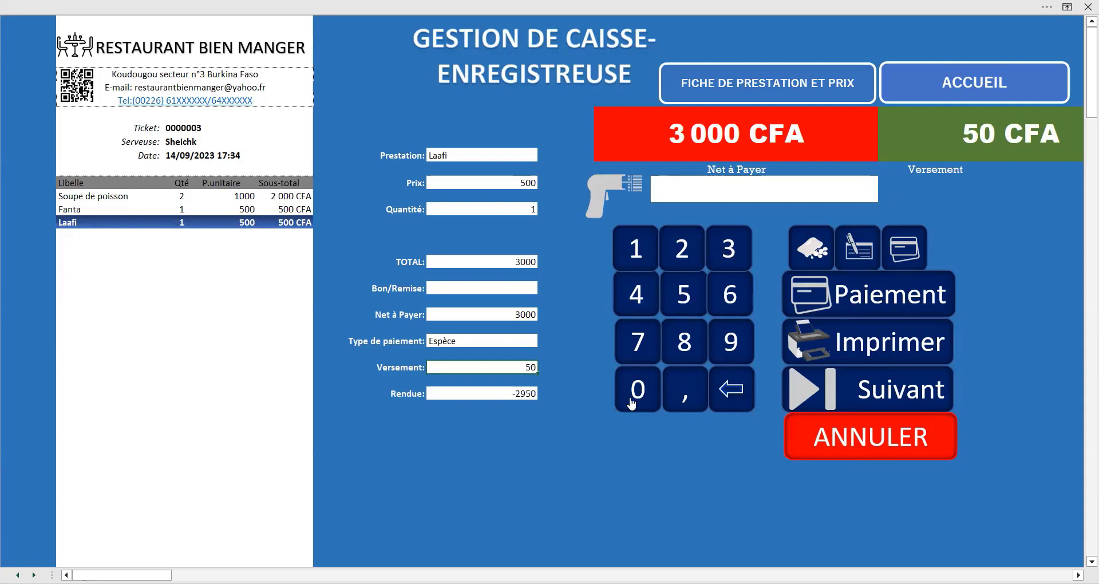
left_click(632, 402)
left_click(632, 402)
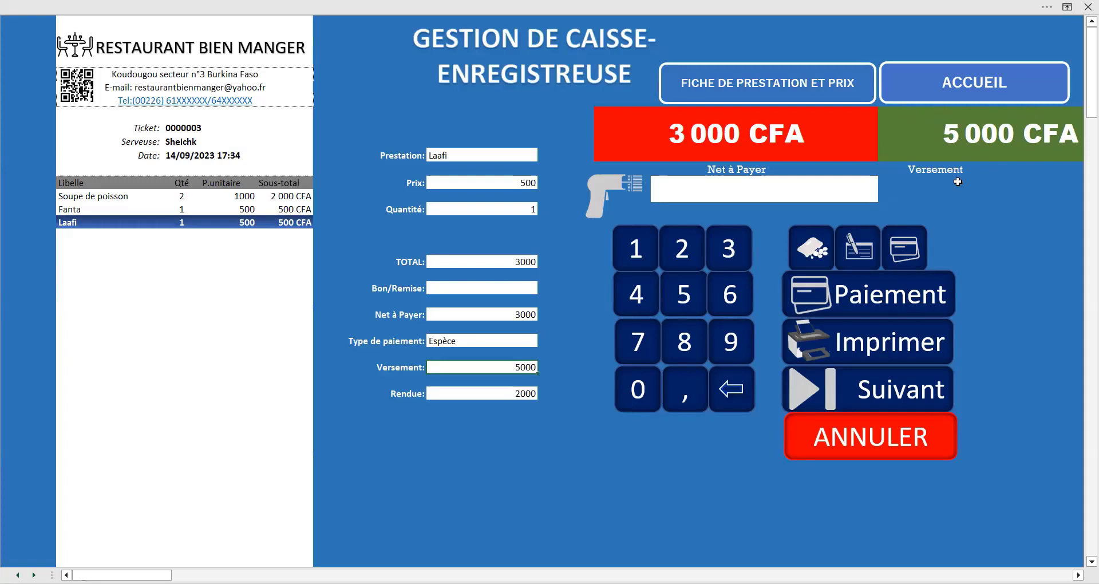
Print the ticket to a PDF file named hytu on the desktop (Bureau).
left_click(884, 353)
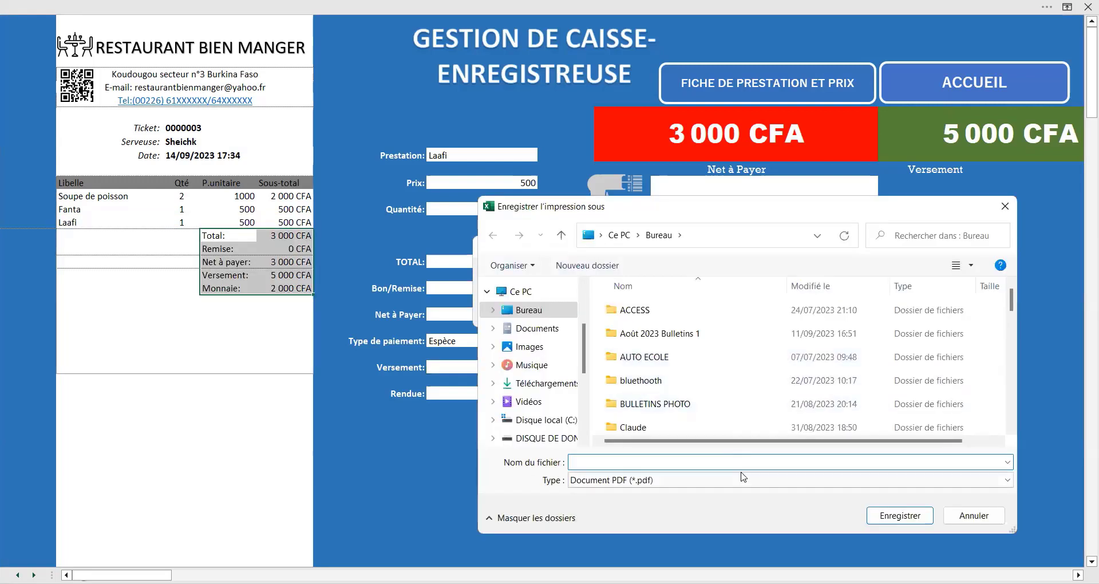
type("hytu")
left_click(897, 517)
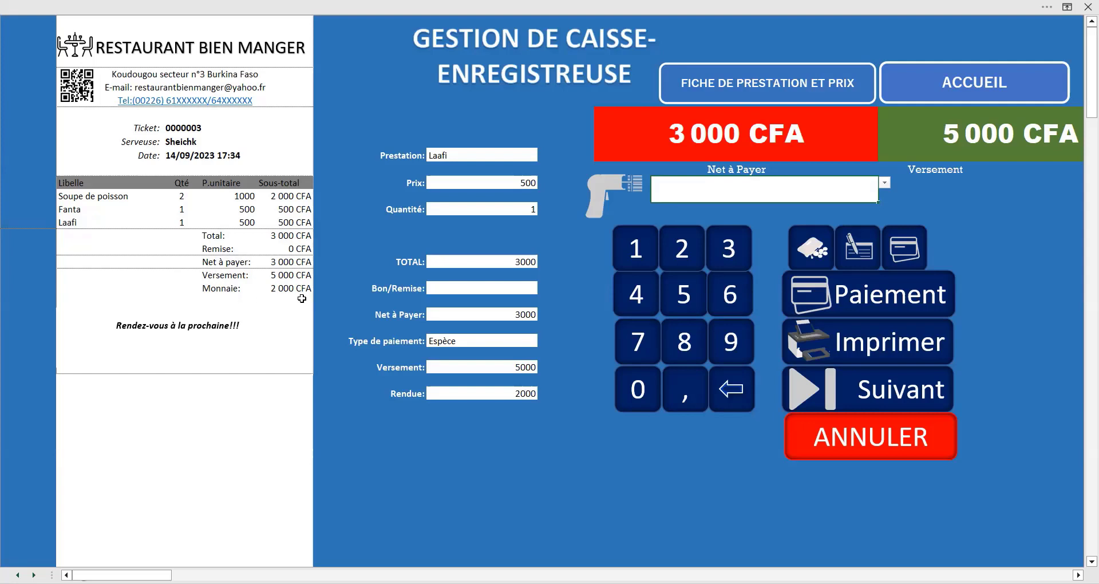
Start the next ticket and add one Poisson braisé and one Laafi to it.
left_click(891, 399)
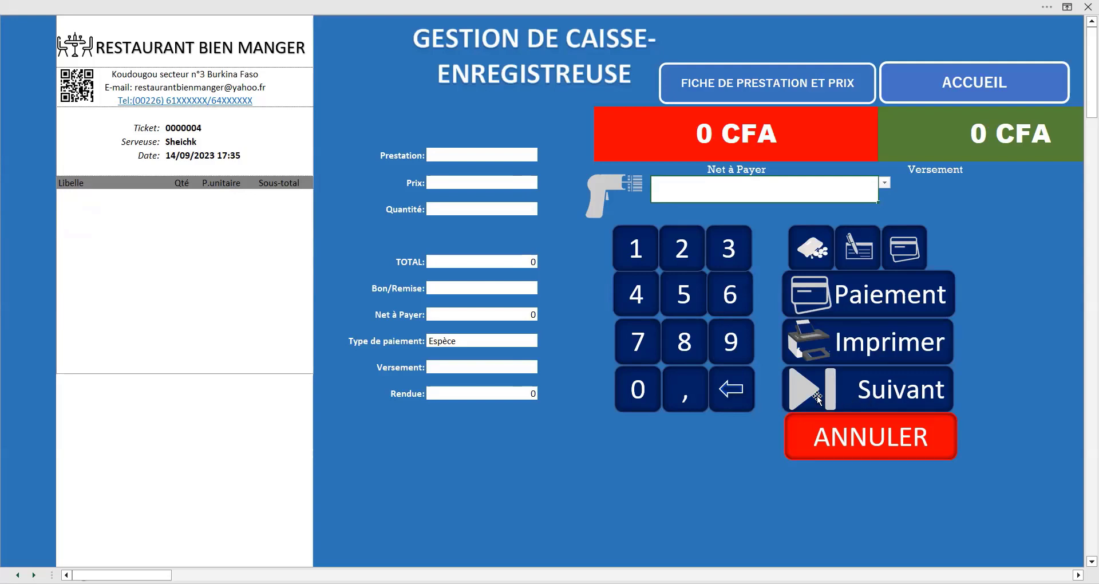
left_click(885, 183)
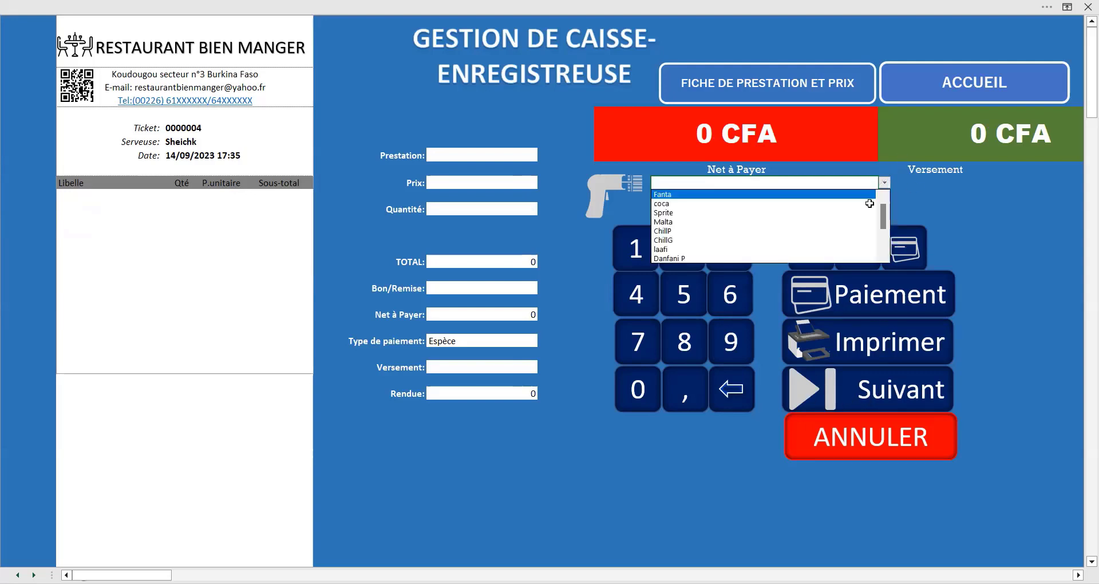
left_click_drag(885, 221, 883, 244)
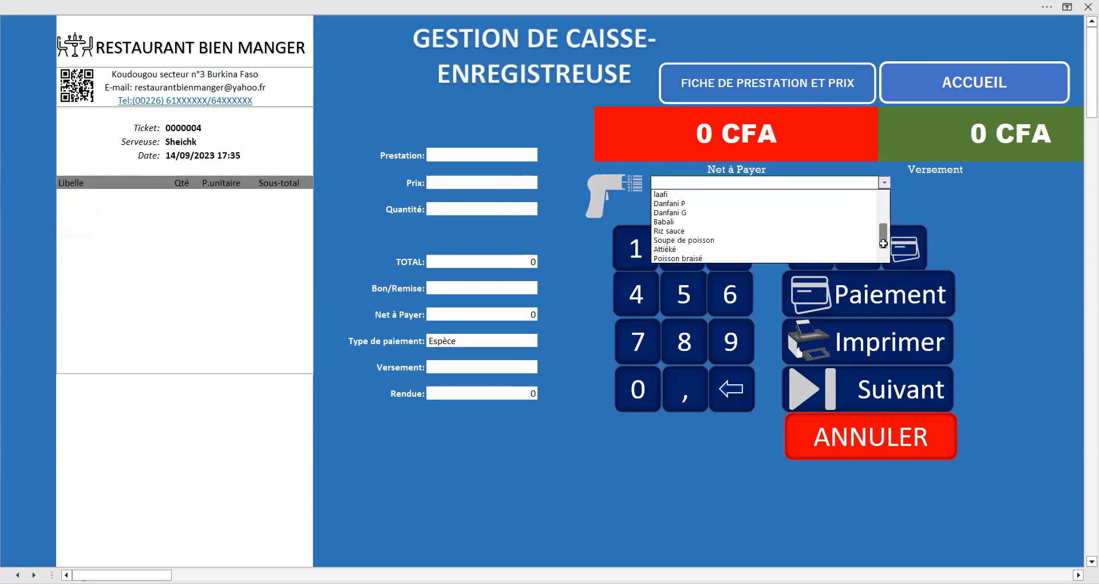
left_click(717, 259)
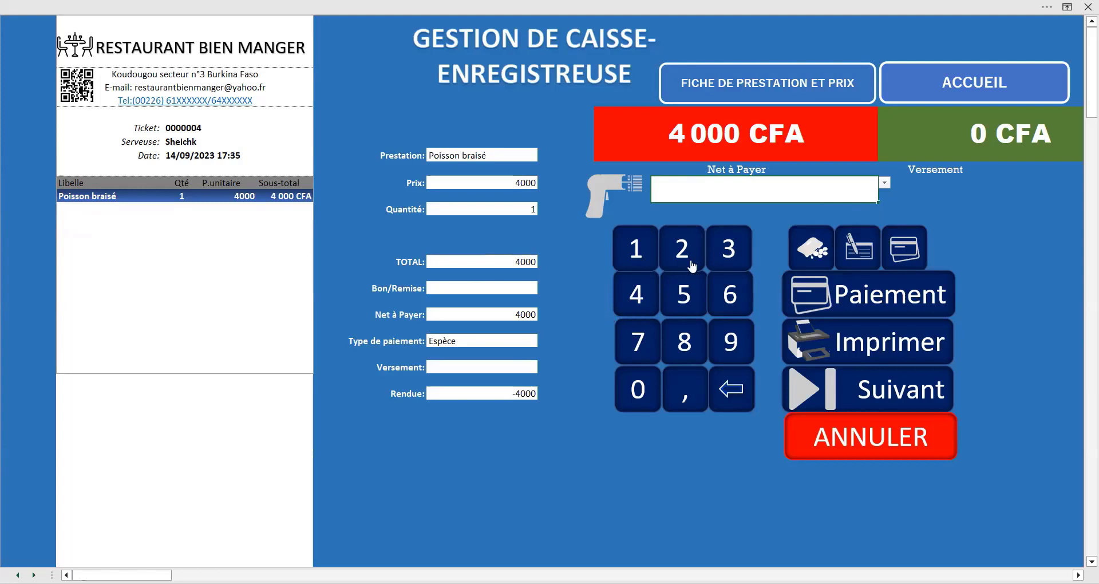
left_click(885, 183)
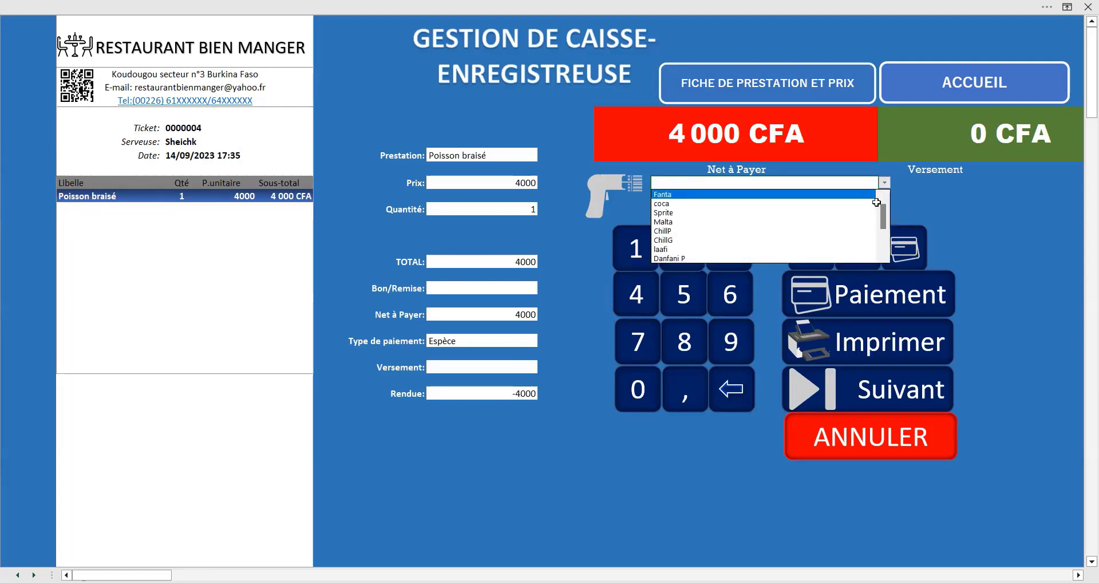
left_click(858, 248)
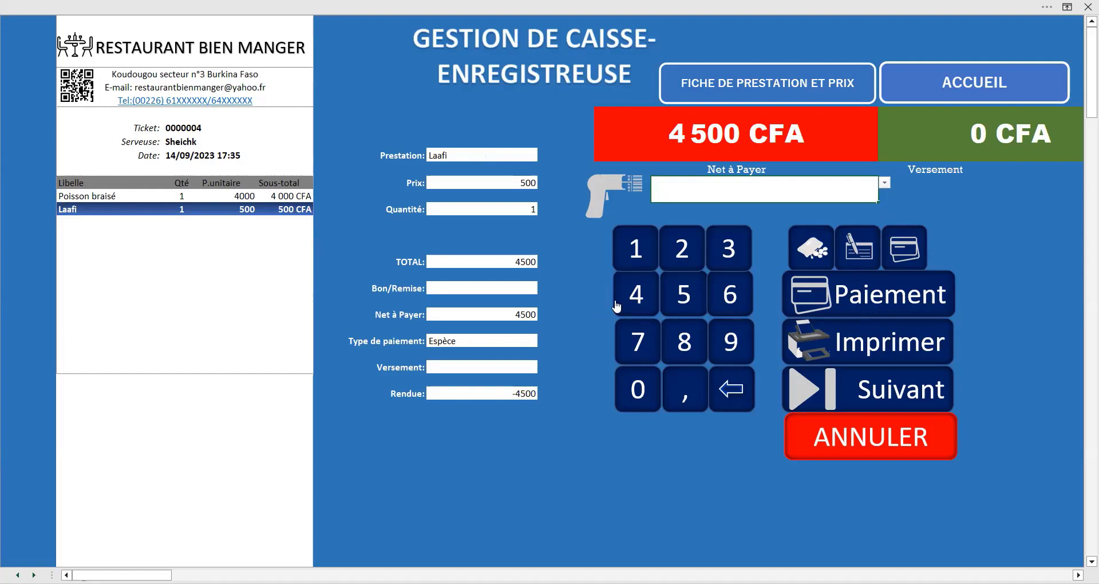
Enter a discount (Bon/Remise) of 200 for the Poisson braisé and Laafi ticket.
left_click(521, 287)
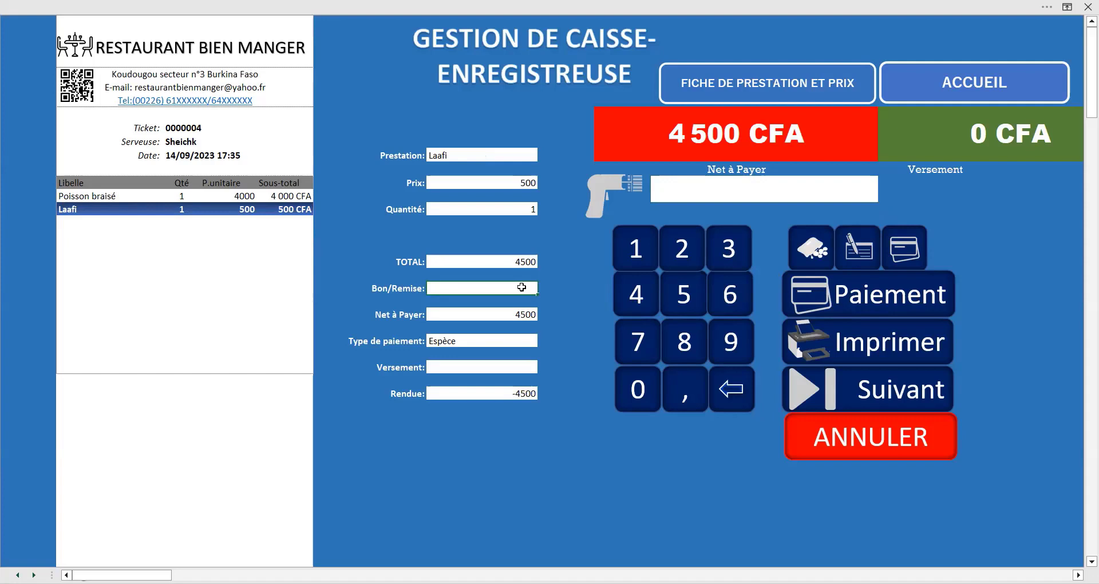
type("200")
left_click(688, 476)
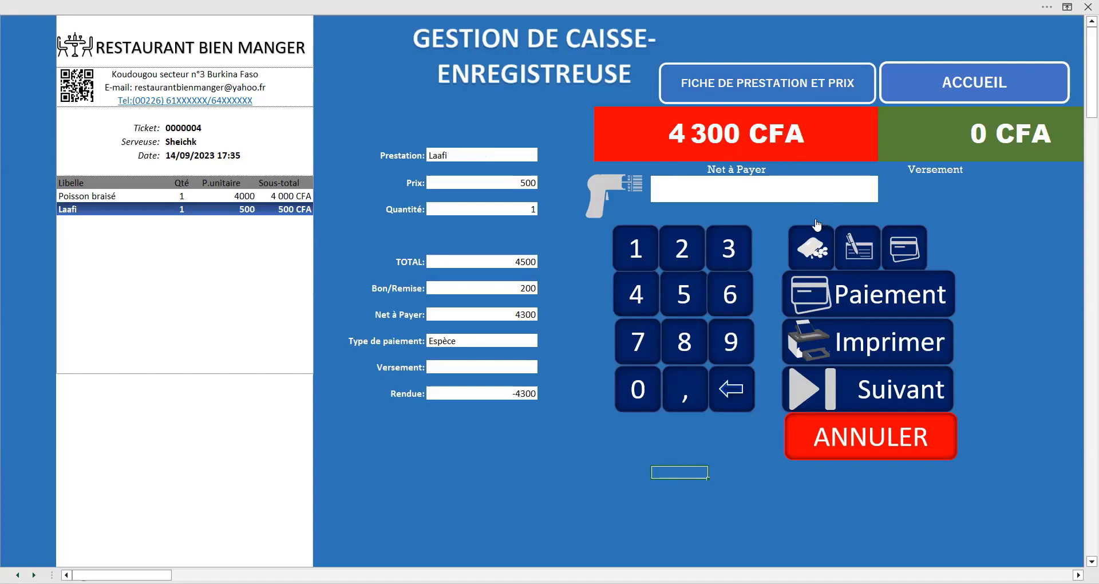
Record a payment of 4300 CFA and move on to a new blank ticket without printing.
left_click(886, 305)
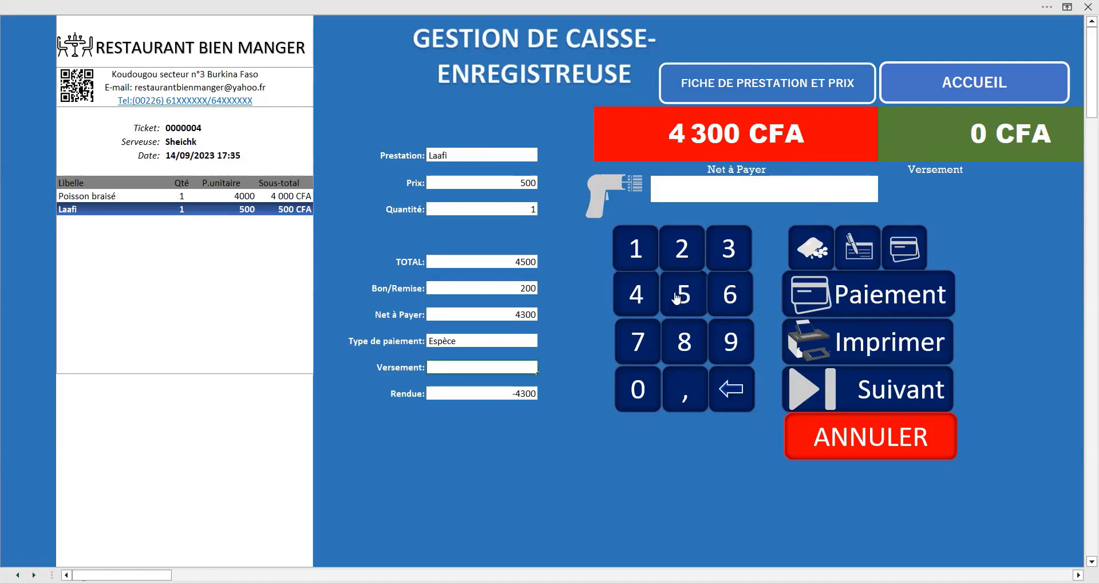
left_click(637, 297)
left_click(734, 253)
left_click(642, 401)
left_click(642, 402)
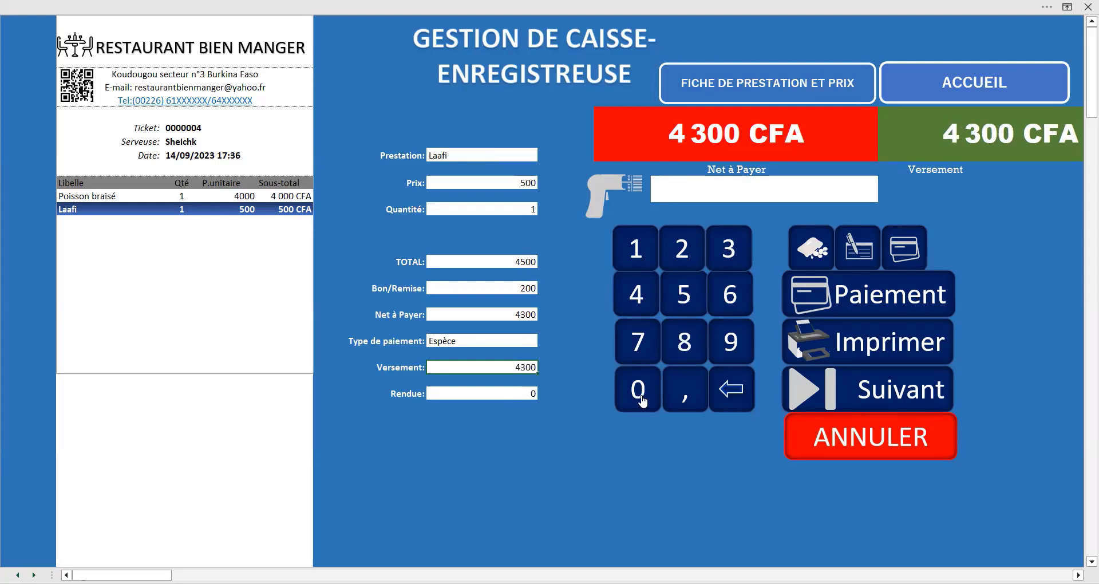
left_click(877, 394)
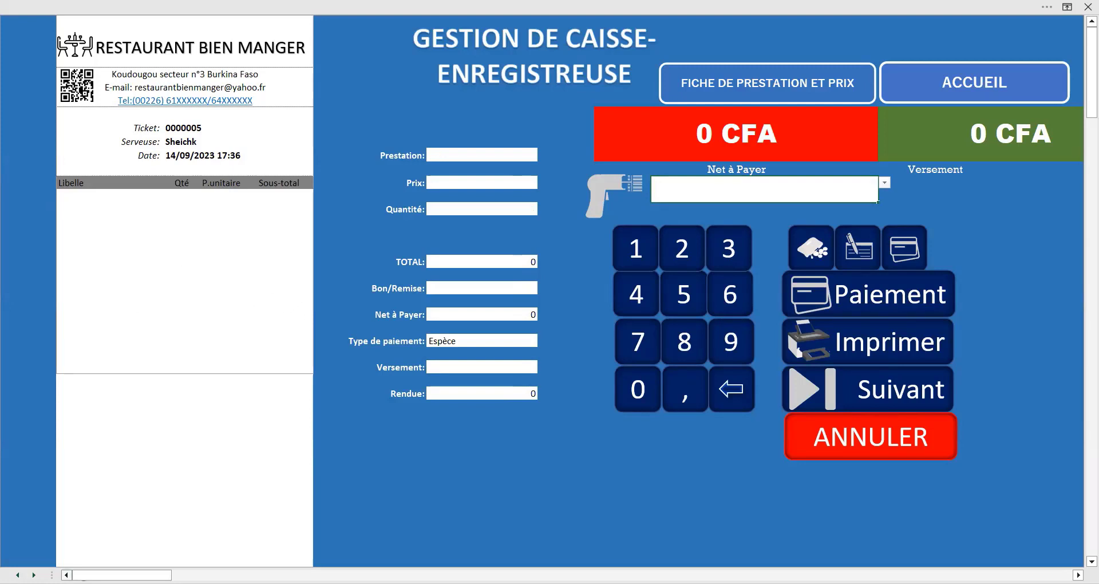
Switch to Foxit PDF Reader and examine the ticket details, items and totals of the receipt hytu.pdf at a reduced zoom.
left_click(993, 5)
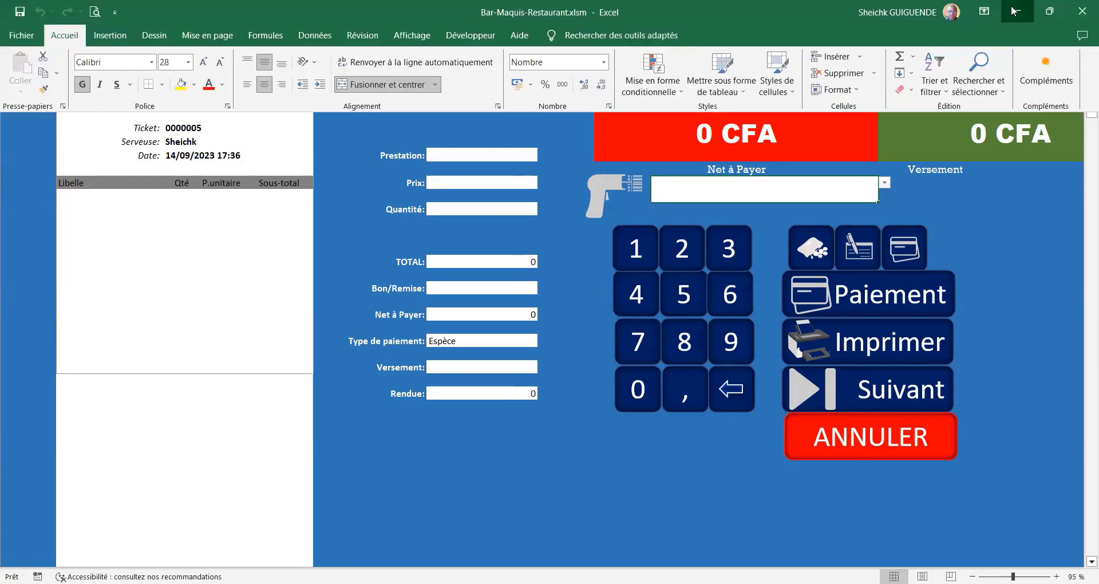
left_click(1016, 11)
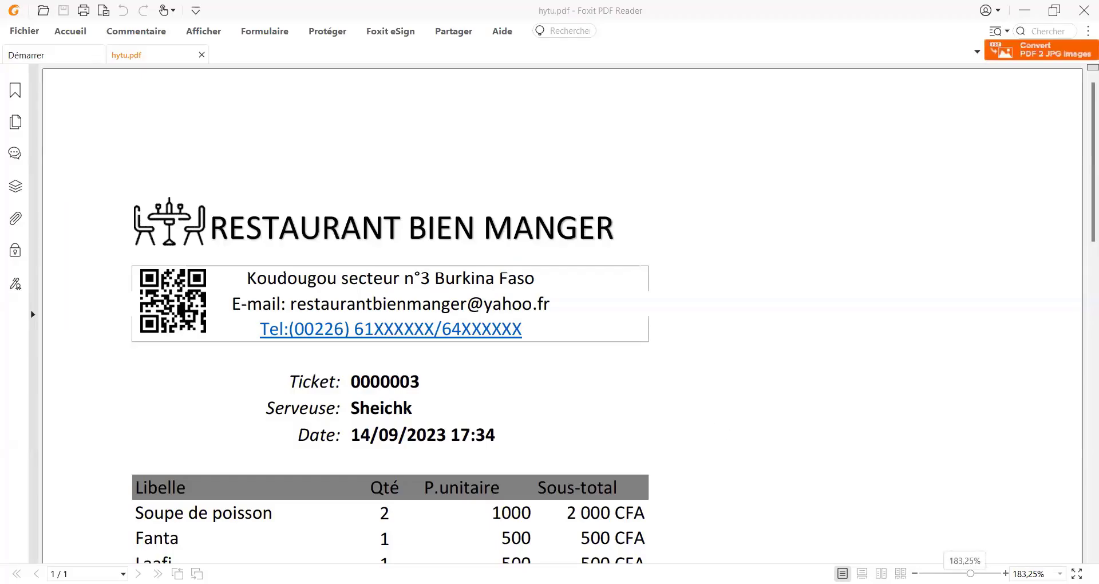
left_click_drag(970, 573, 949, 573)
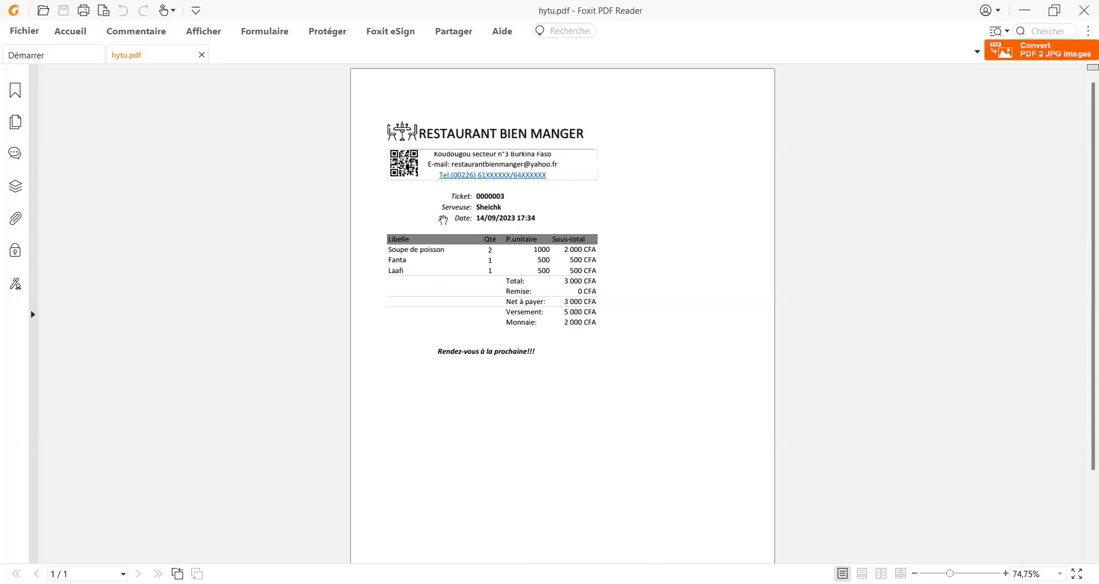
left_click_drag(440, 204, 519, 201)
left_click(540, 216)
left_click_drag(463, 218, 550, 219)
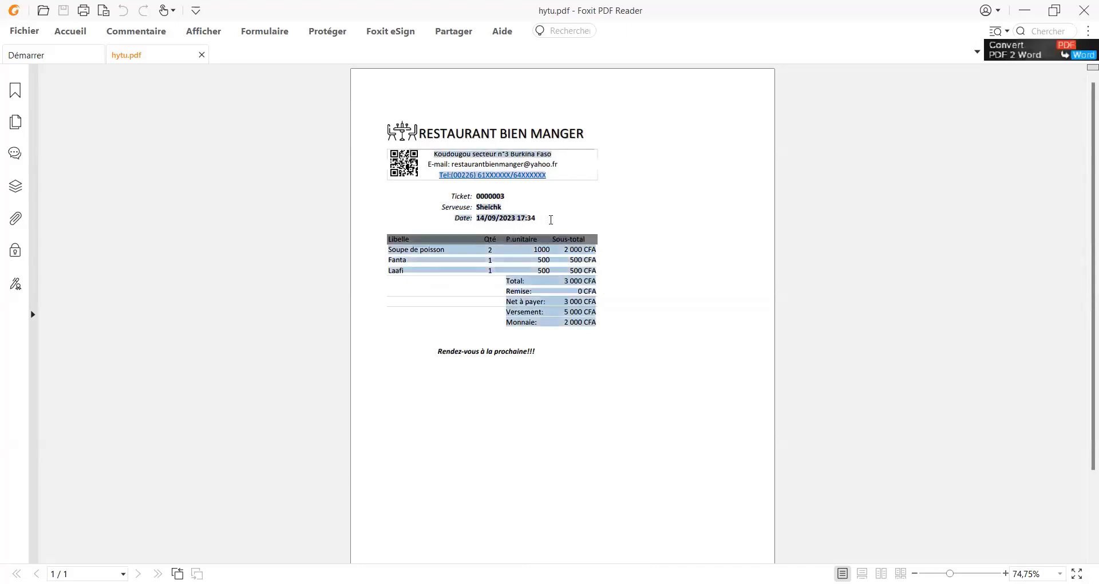
left_click(498, 264)
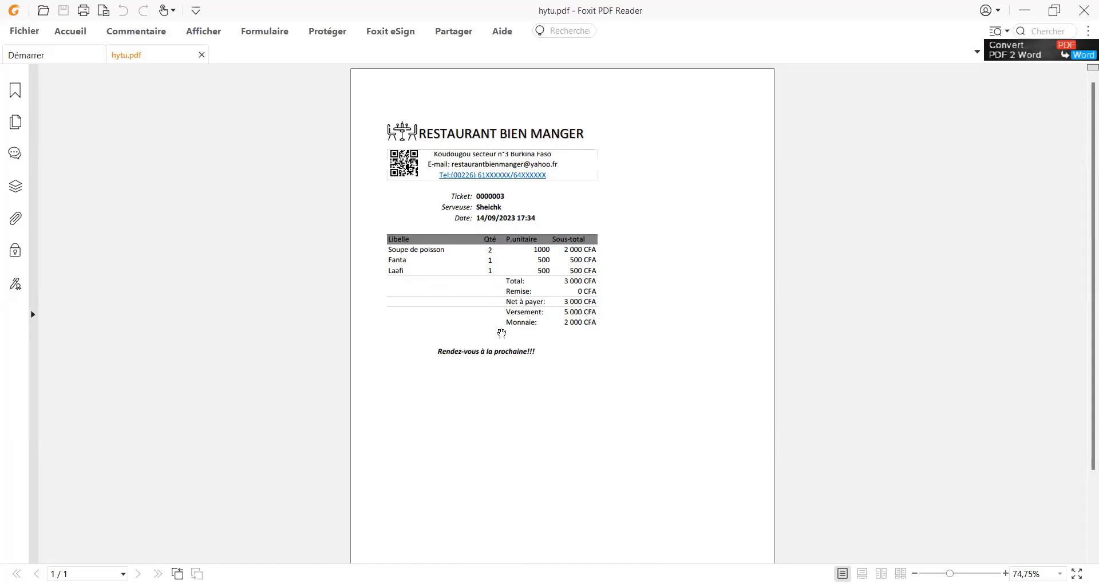
scroll(590, 332, "down", 1)
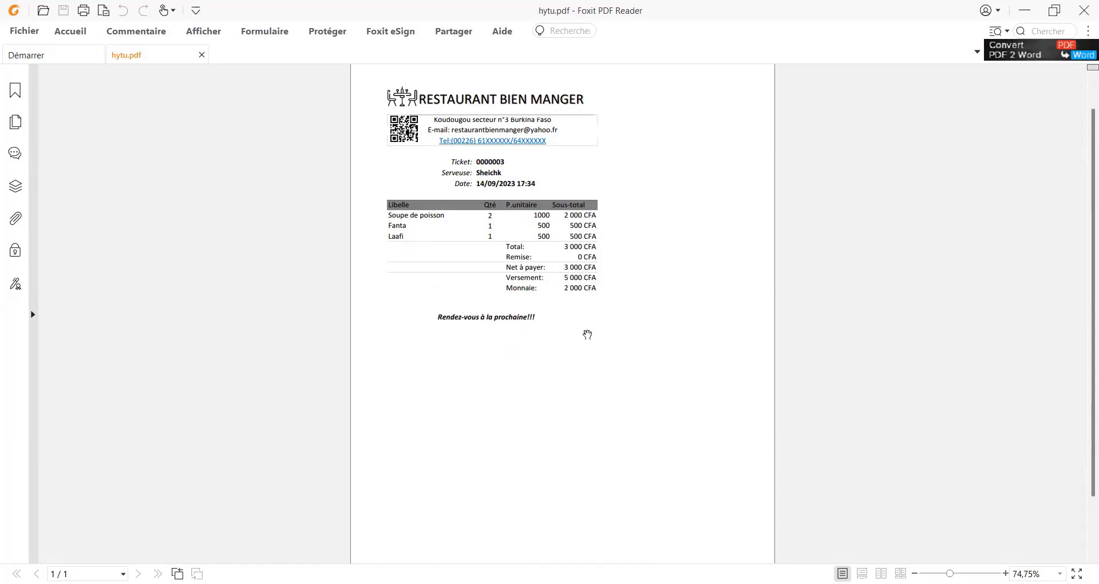
scroll(587, 333, "up", 1)
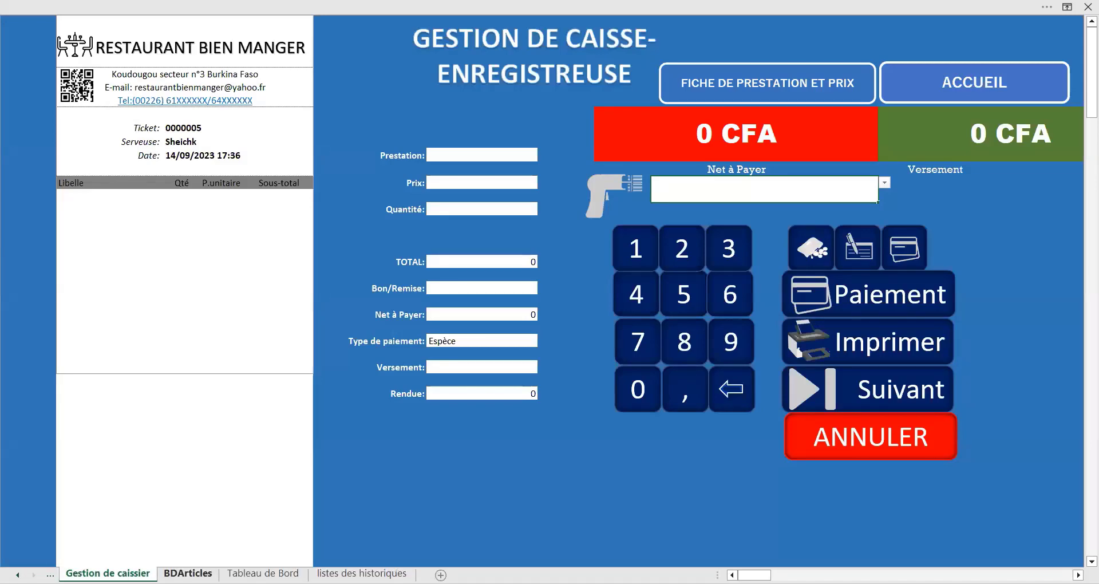
Review the BDArticles sheet's product codes, labels and prices, highlighting each column's entries in turn.
left_click(187, 573)
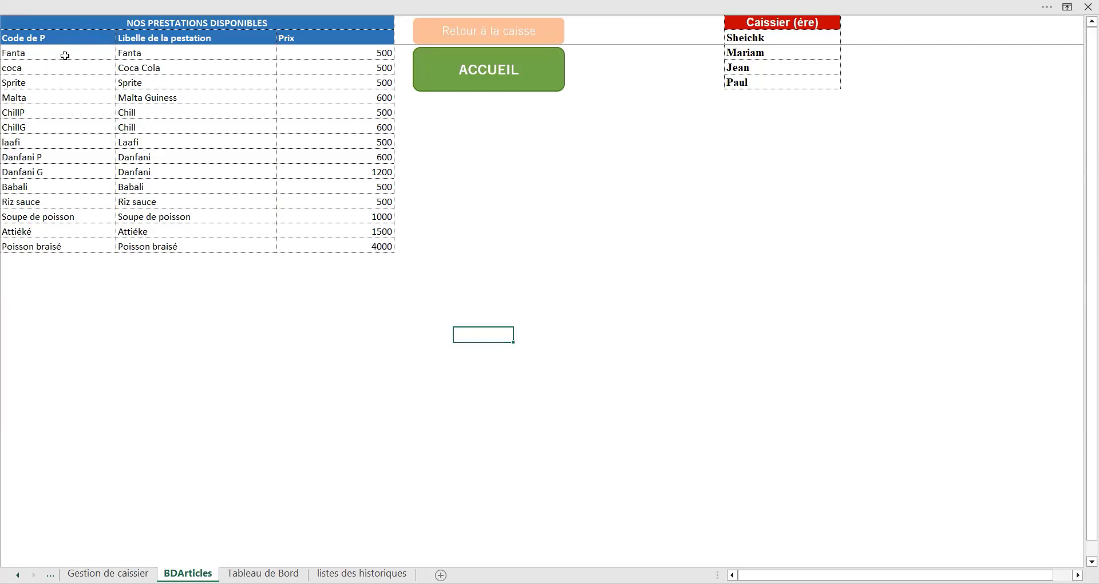
left_click_drag(66, 52, 58, 247)
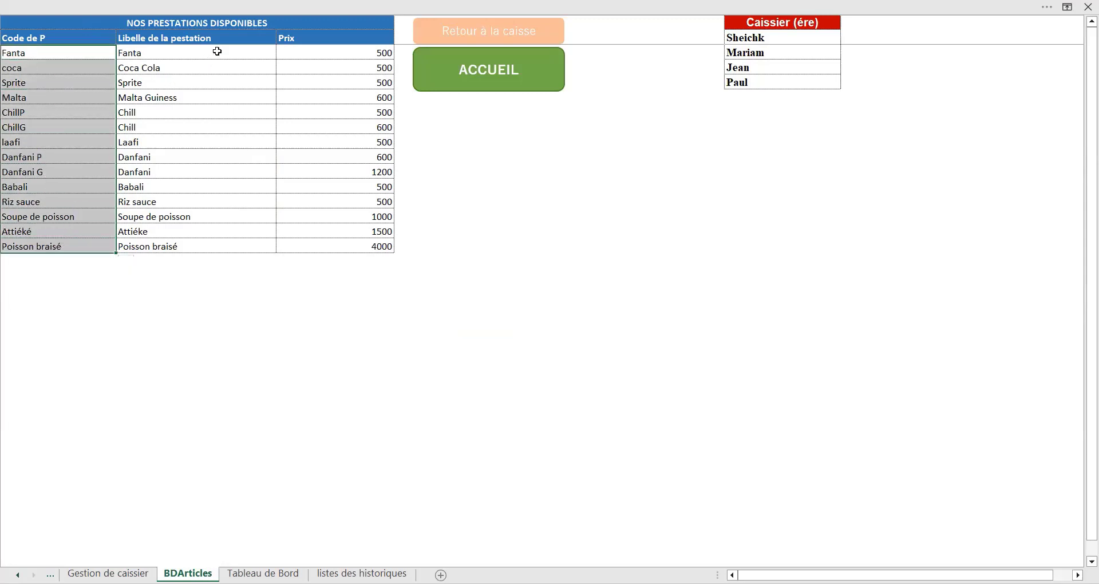
left_click(217, 52)
left_click_drag(217, 52, 188, 246)
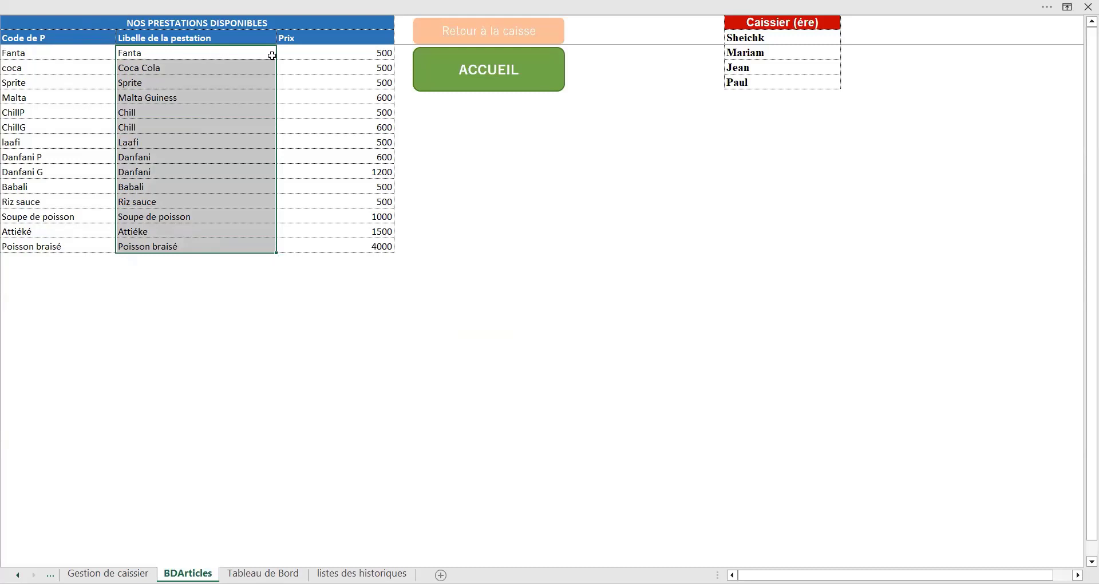
left_click_drag(298, 53, 308, 242)
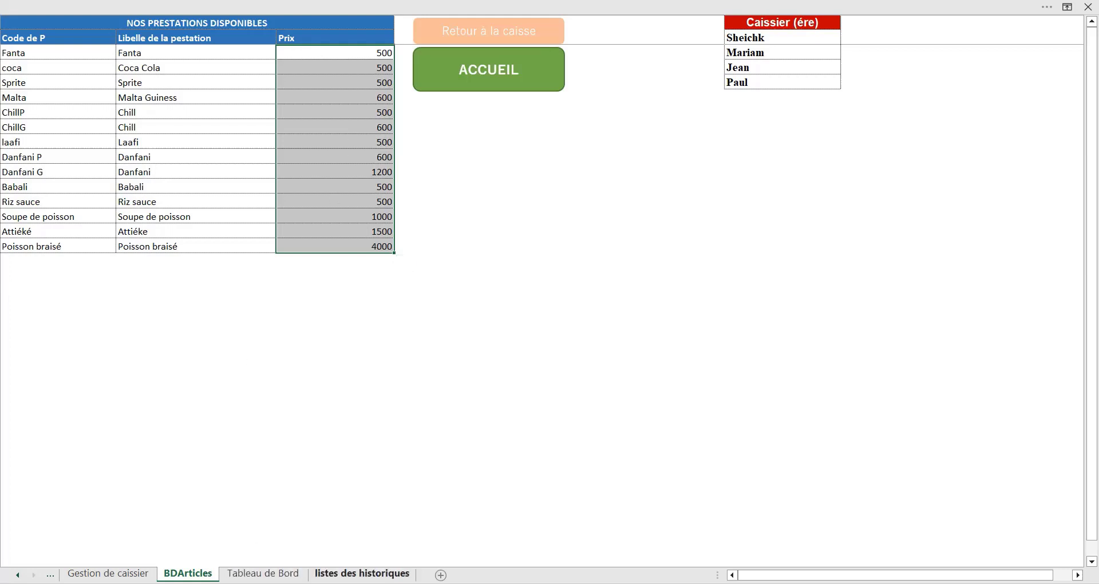
Examine the recorded sales lines of tickets 0000003 and 0000004 in the listes des historiques sheet, highlighting each ticket's rows.
left_click(362, 573)
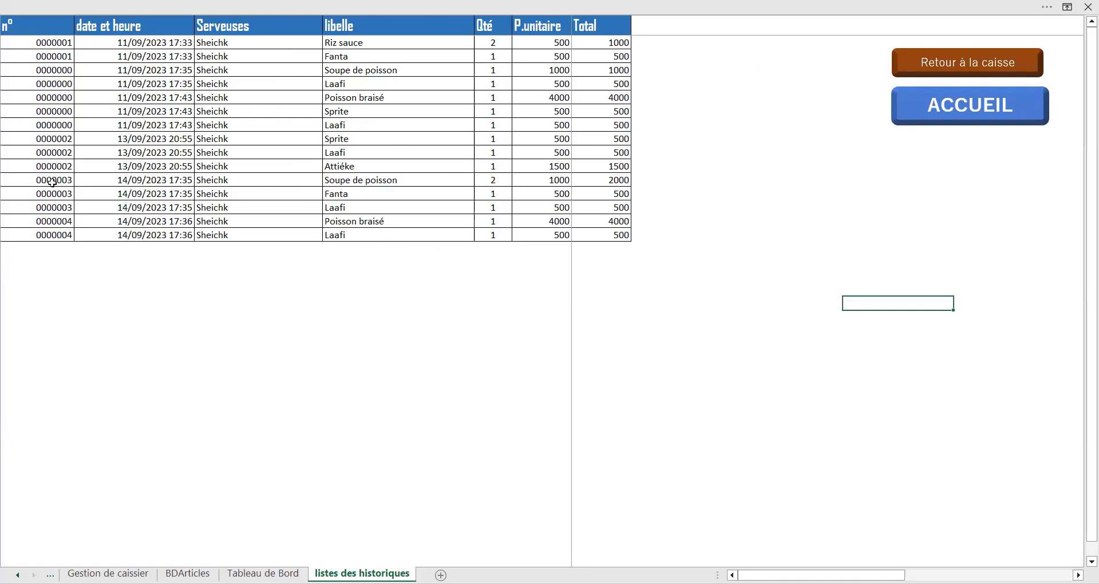
left_click(11, 185)
left_click_drag(11, 185, 616, 208)
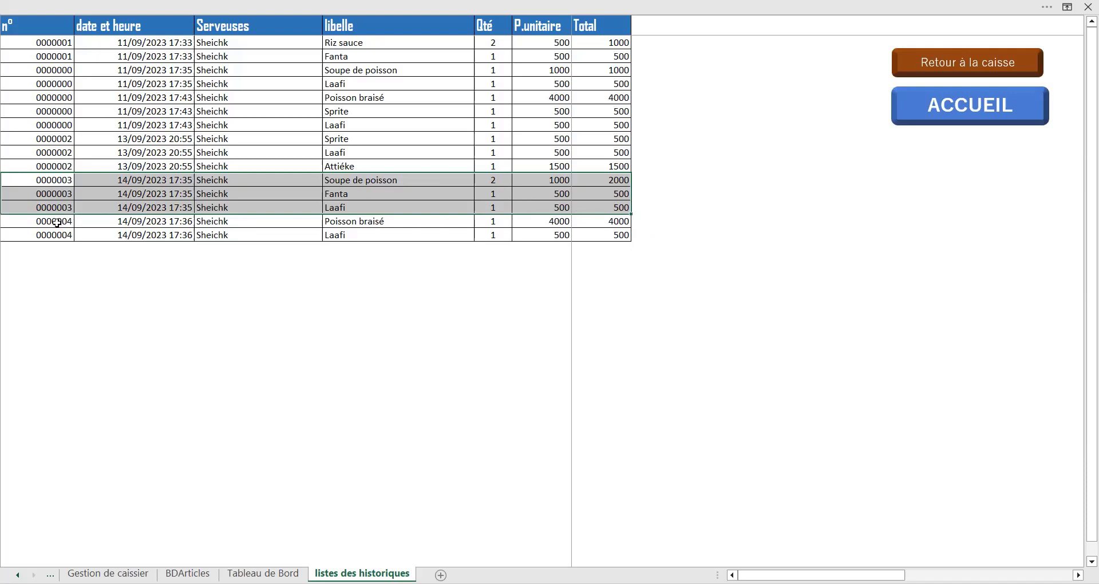
left_click_drag(57, 222, 599, 229)
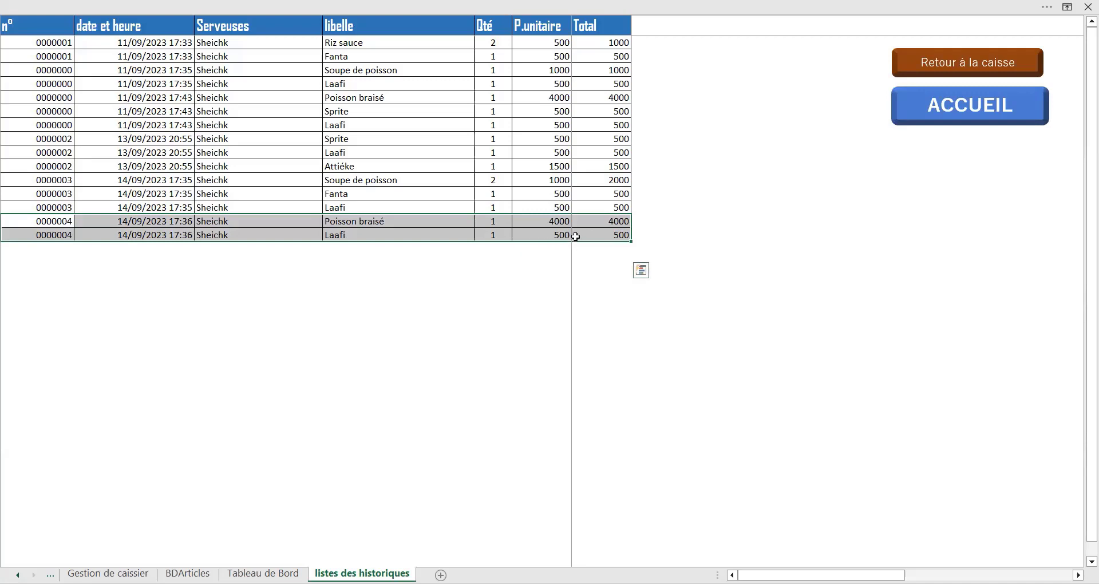
left_click(379, 383)
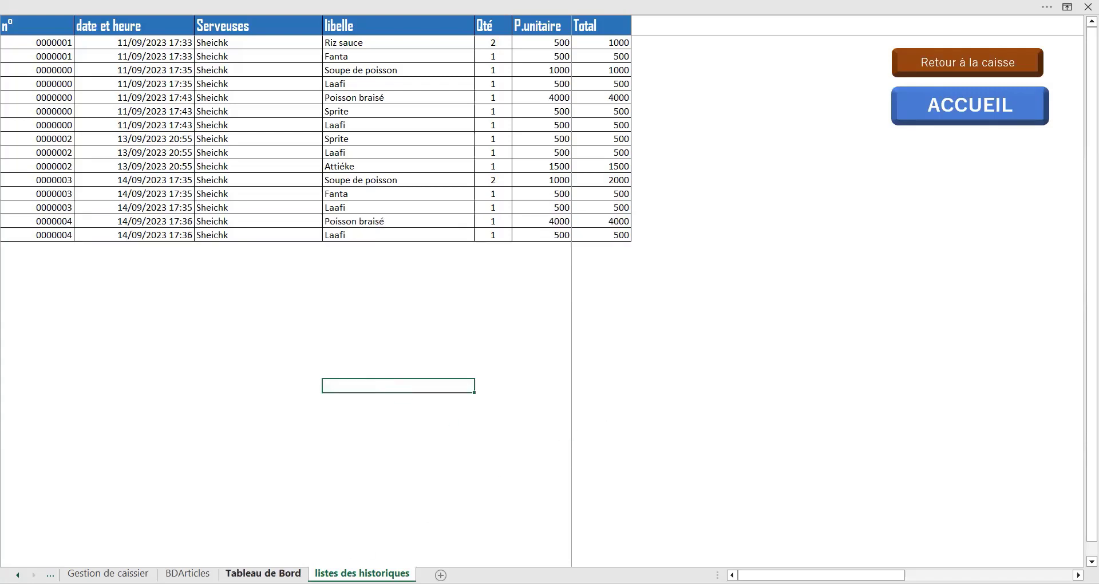
Update the Tableau de Bord dashboard's data and filter its date timeline to September 2023.
left_click(263, 574)
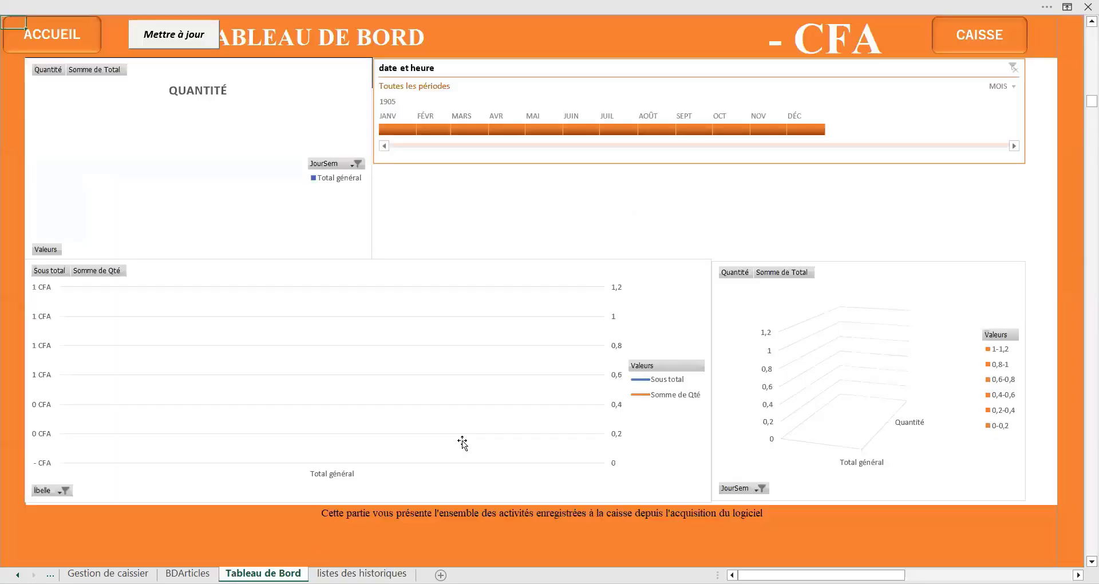
left_click(178, 45)
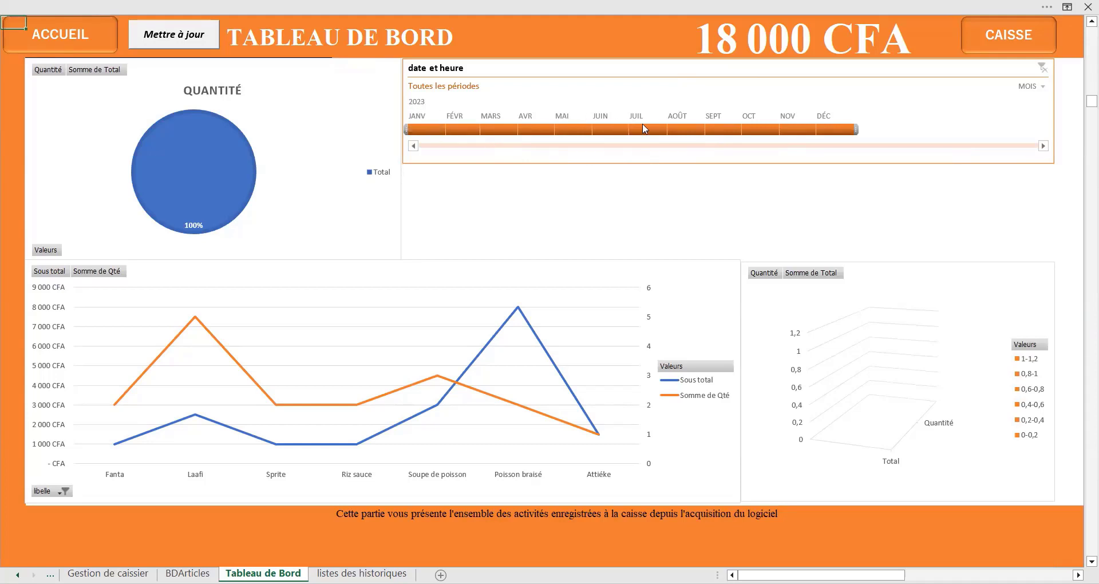
left_click(684, 130)
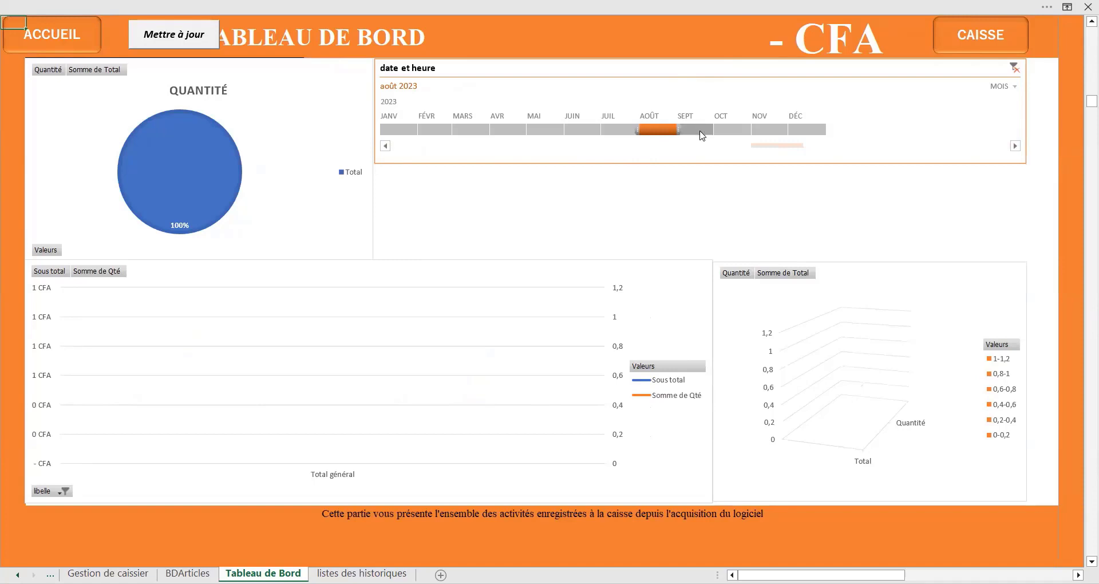
left_click(701, 132)
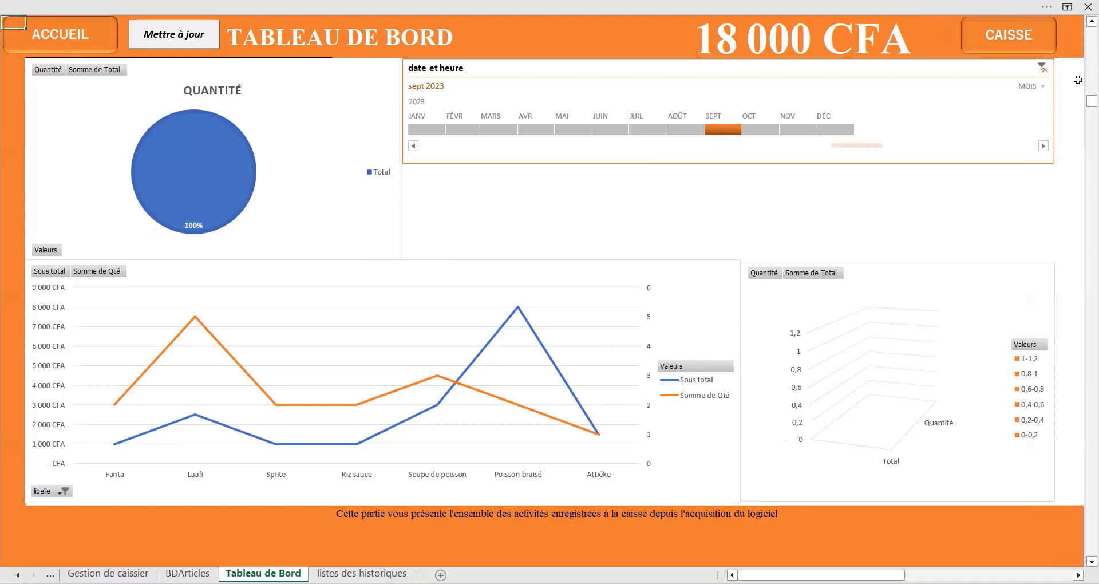
Clear the month filter and filter the dashboard timeline by days (JOURS) to 14 September 2023.
left_click(1042, 67)
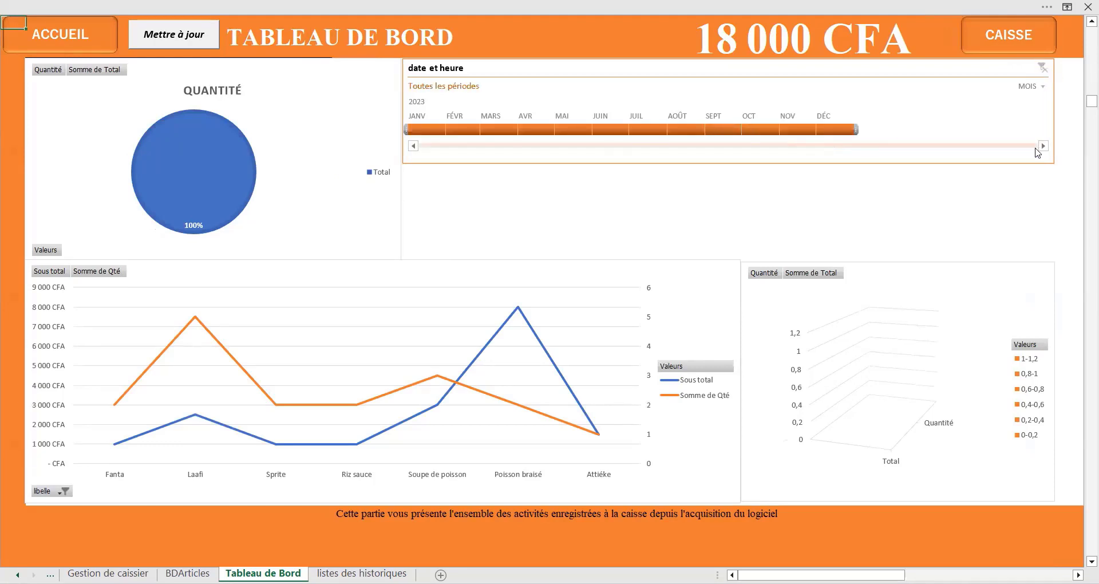
left_click(1041, 87)
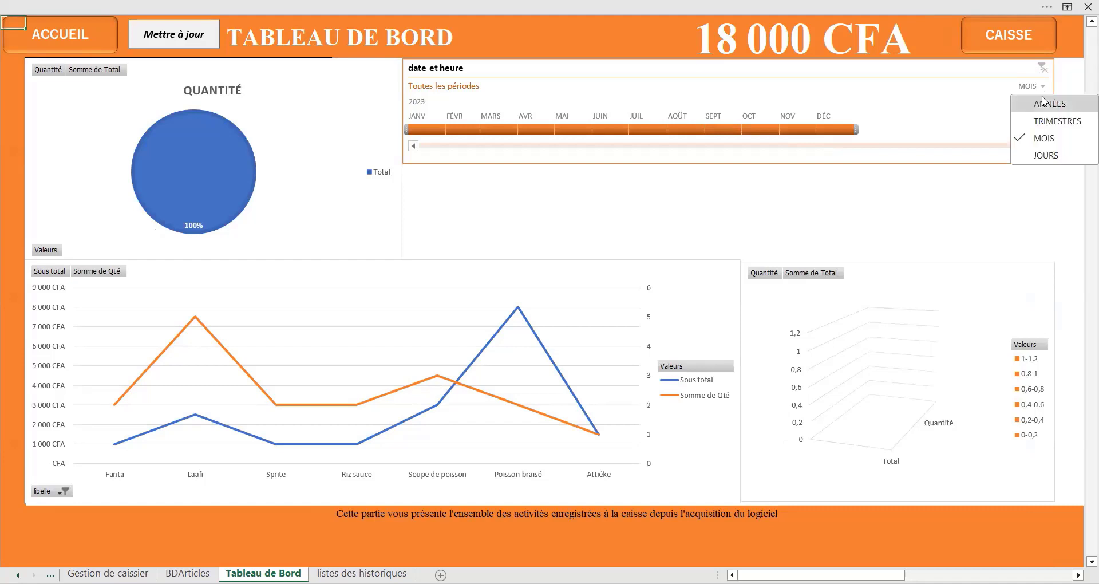
left_click(1051, 157)
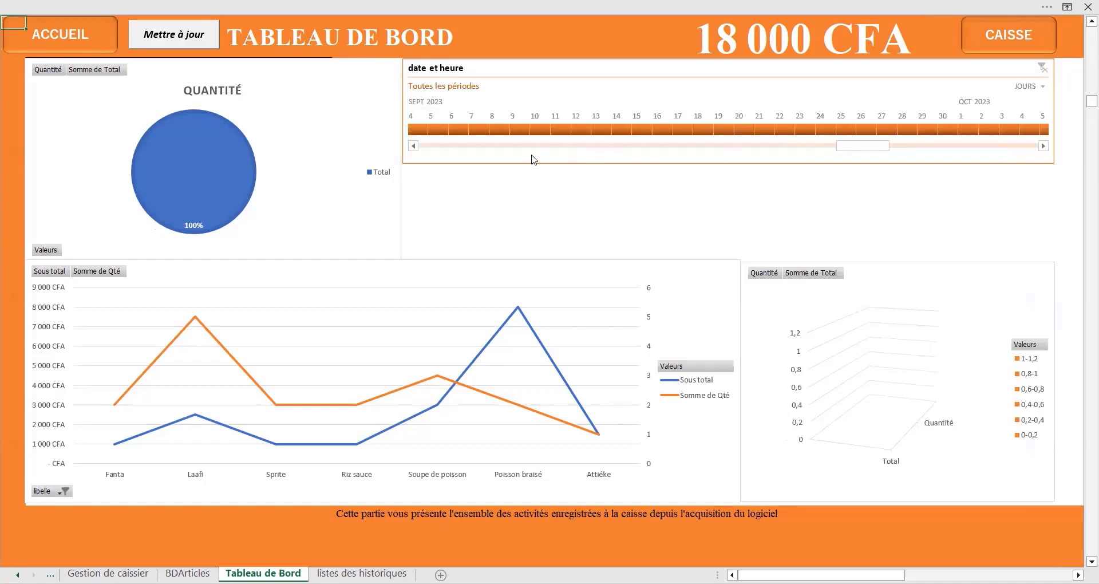
left_click(626, 129)
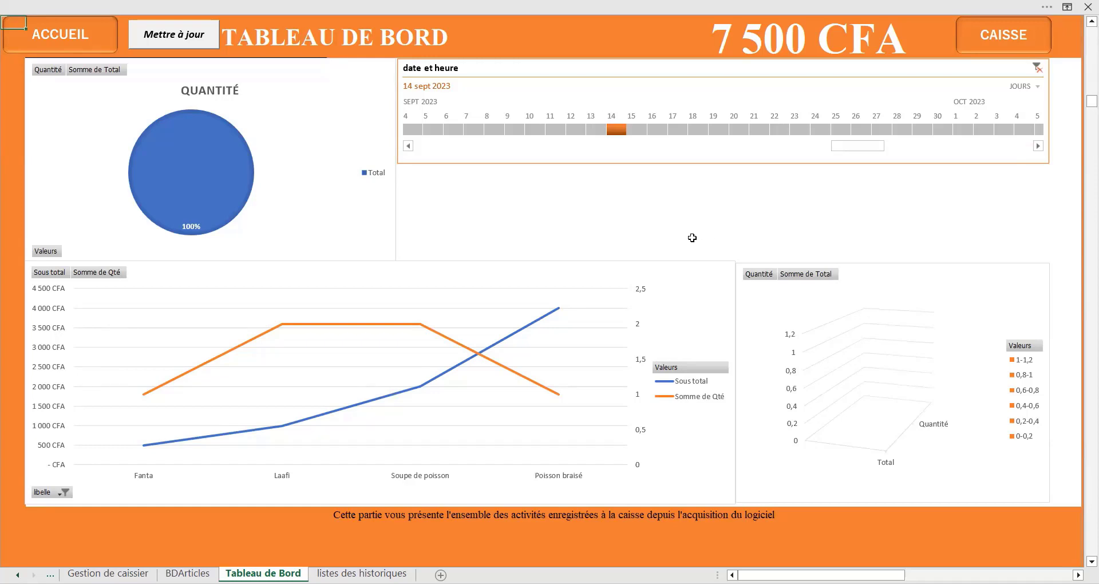
Clear the dashboard's day filter and return to the Gestion de caissier sheet with the ticket area deselected.
left_click(1038, 68)
left_click(990, 35)
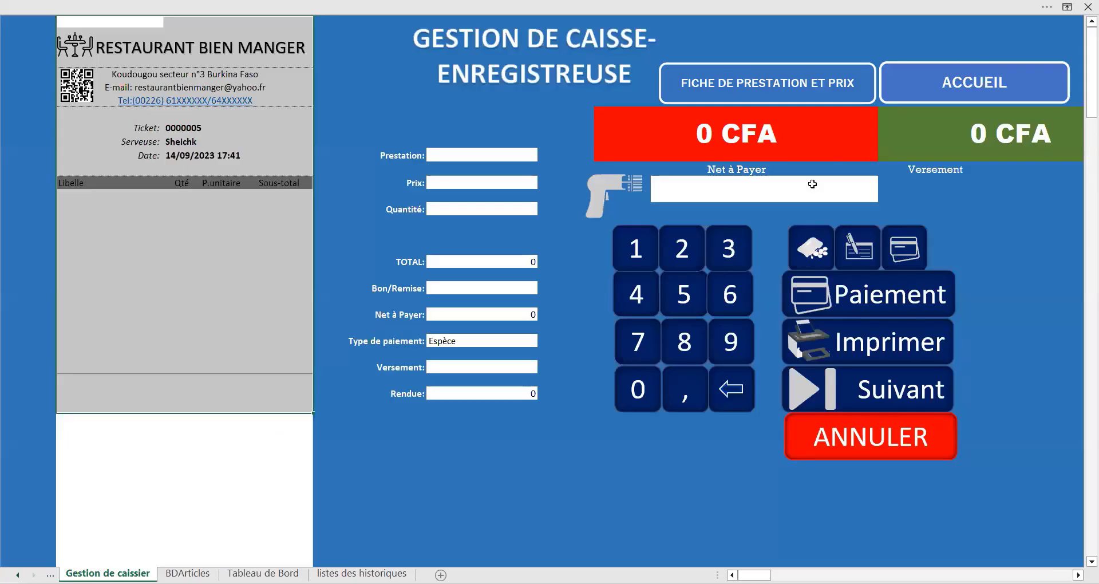
left_click(466, 458)
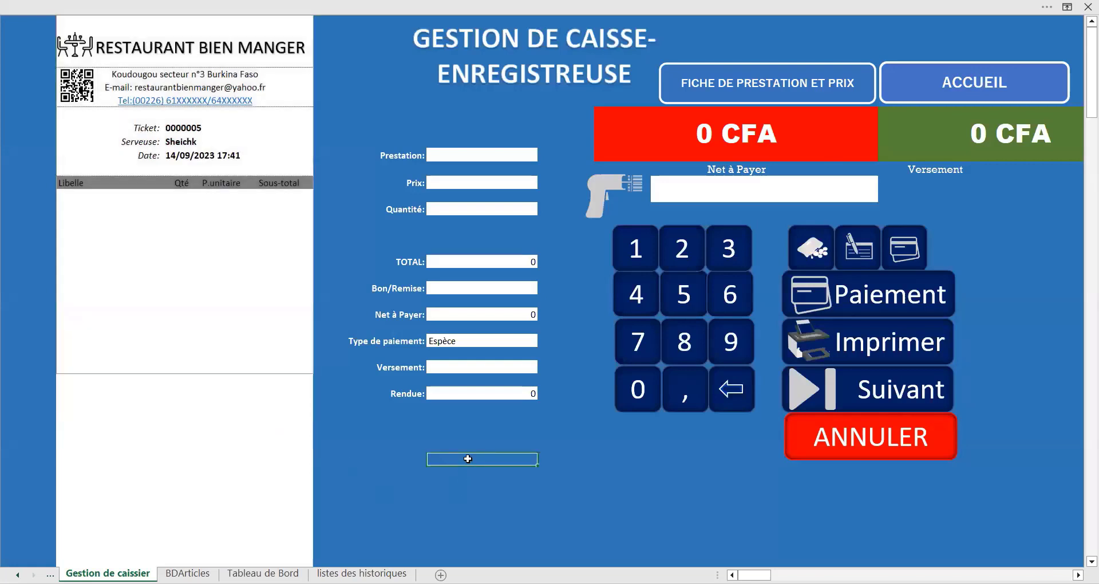